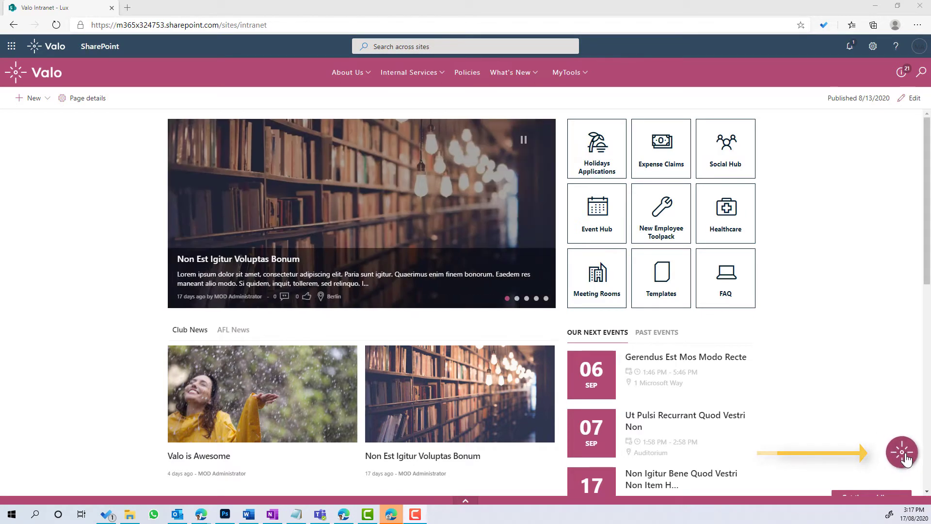
Open the Create content panel from the floating Valo button
click(905, 458)
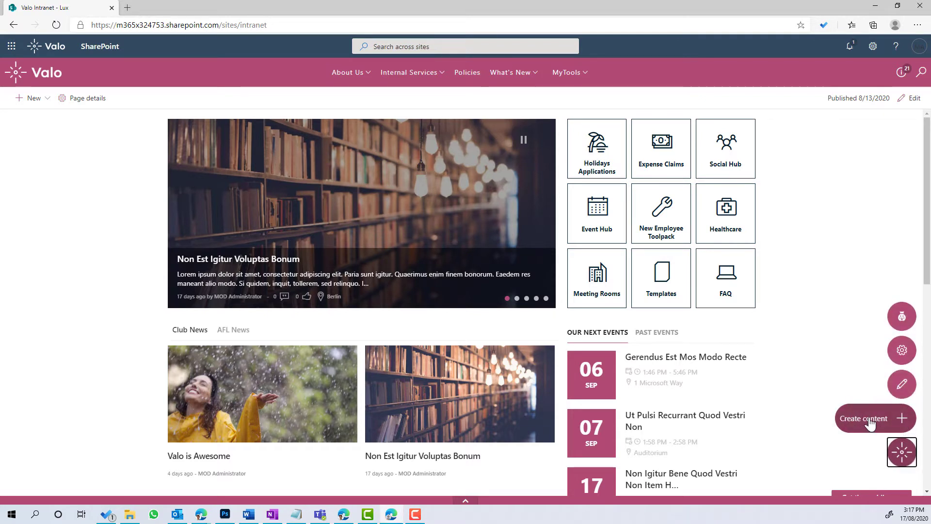
click(869, 420)
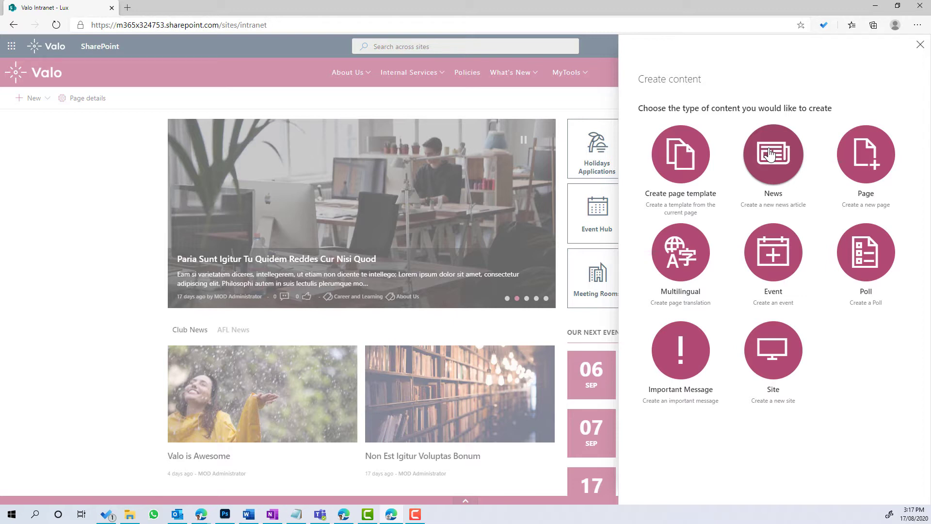
Start a News article titled 'Valo is amazing' using the News template
click(771, 154)
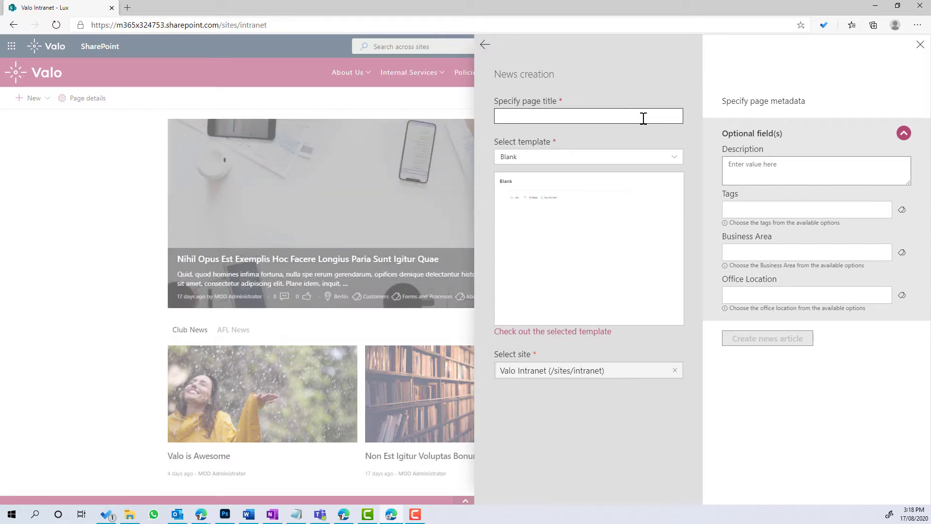
click(643, 119)
text(Va)
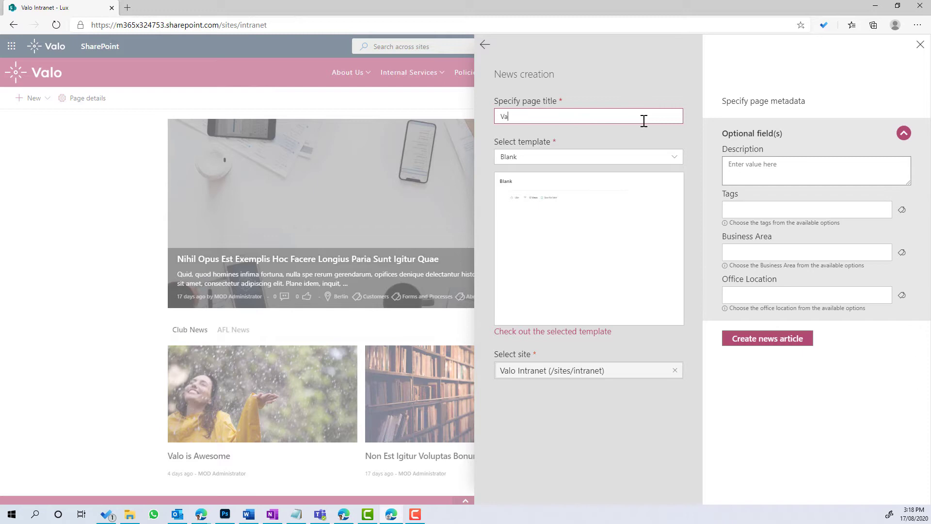
text(lo is amazing)
click(591, 157)
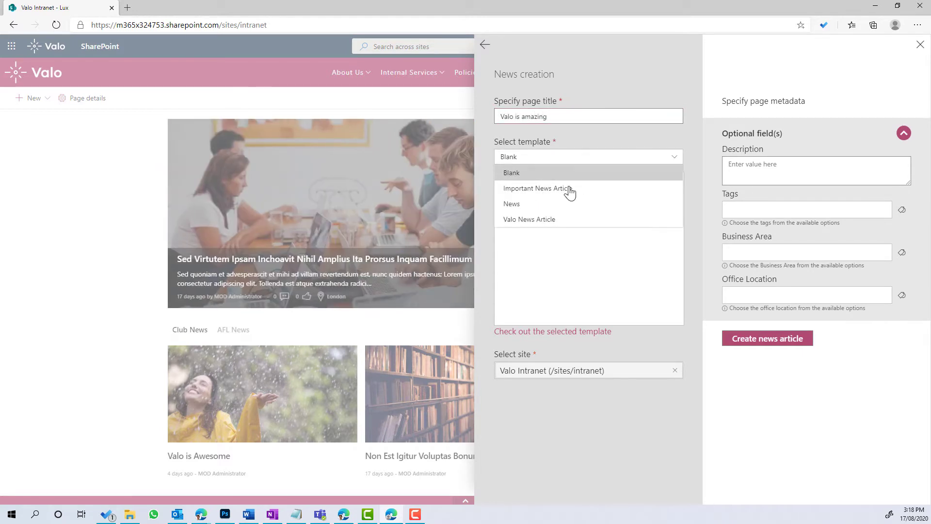
click(511, 203)
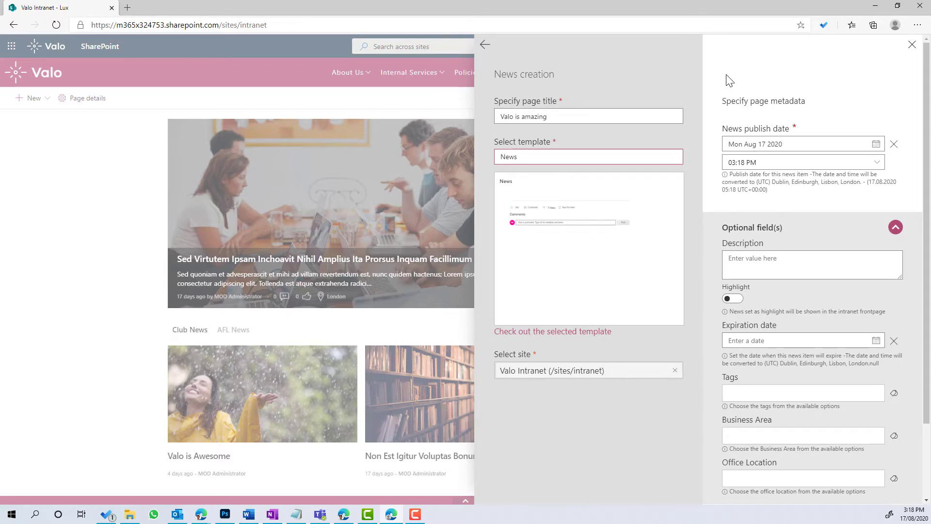
scroll(812, 209, down, 2)
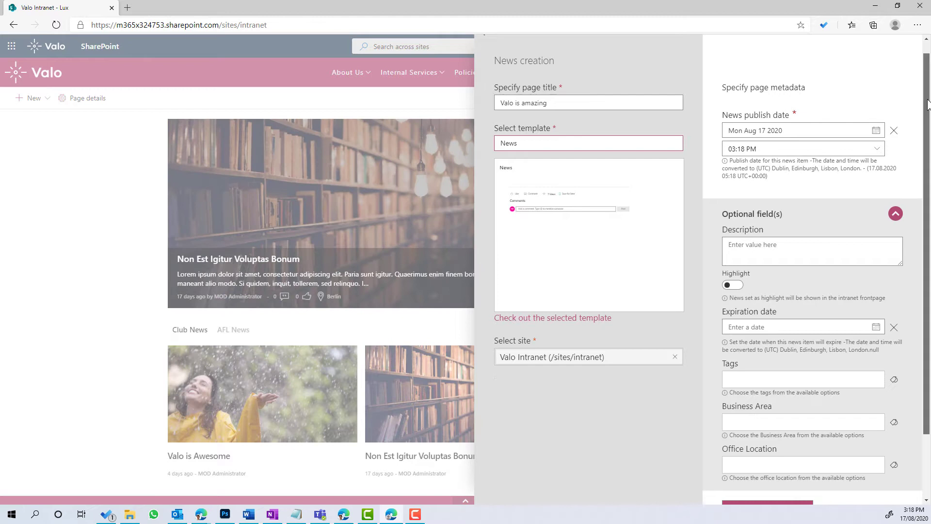
scroll(900, 94, up, 2)
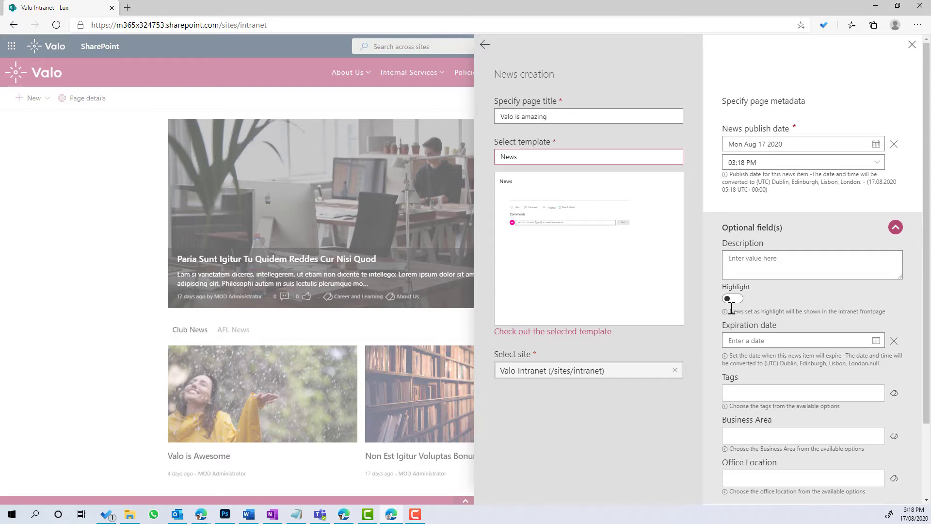
scroll(741, 306, down, 1)
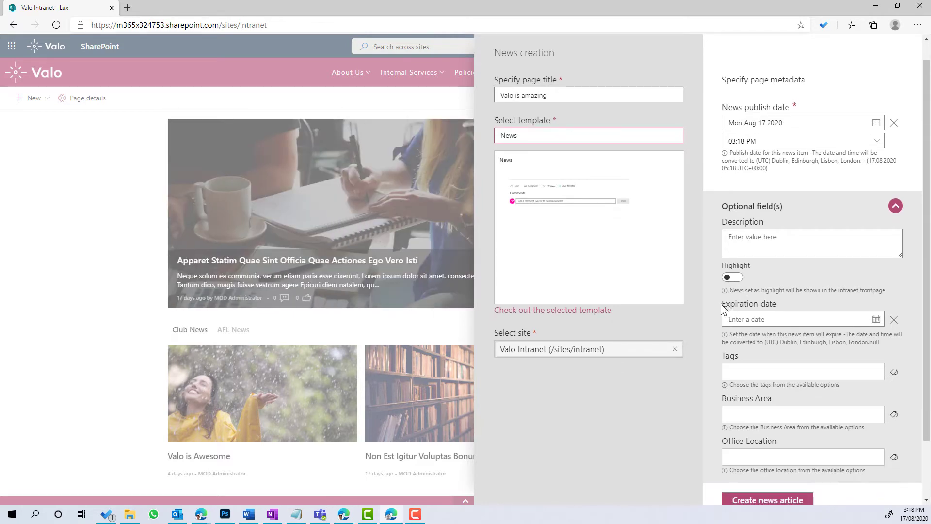
scroll(729, 304, down, 2)
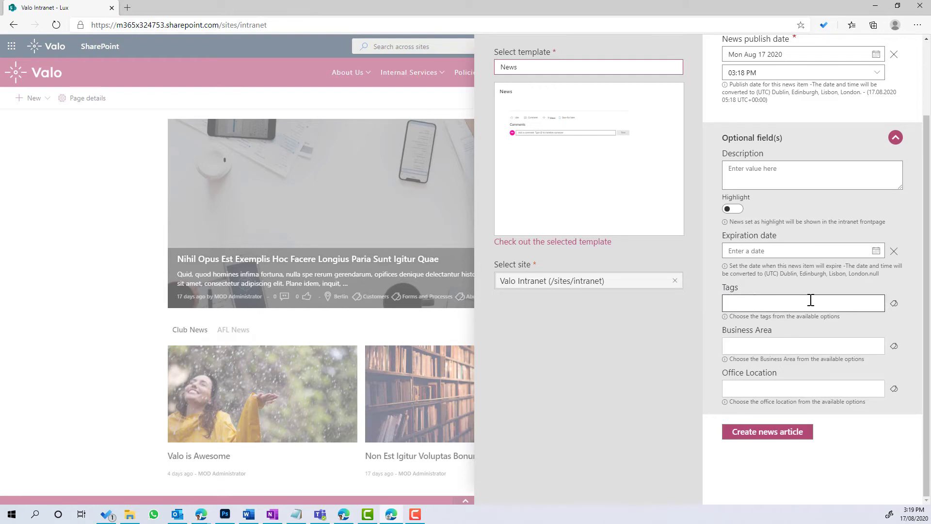
Tag the article Career and Learning and set its business area to HR
click(893, 304)
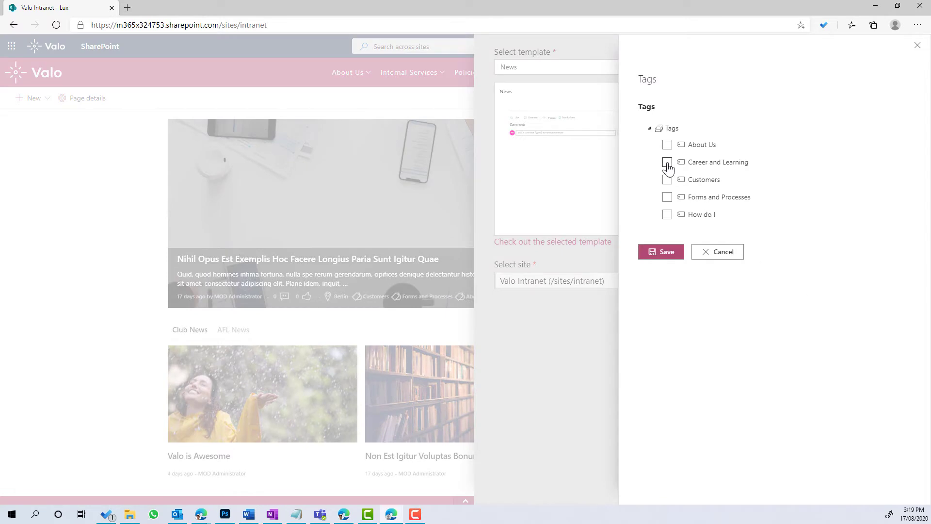
click(667, 162)
click(676, 254)
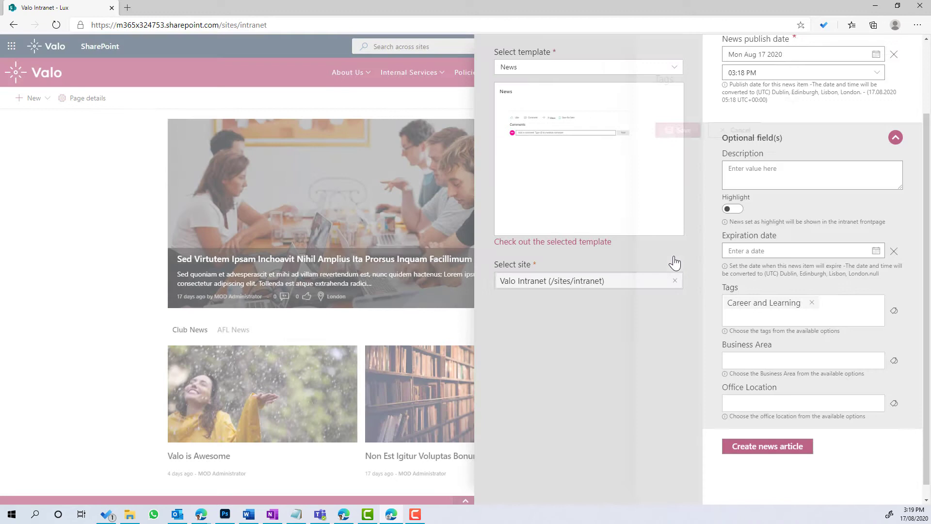
click(894, 360)
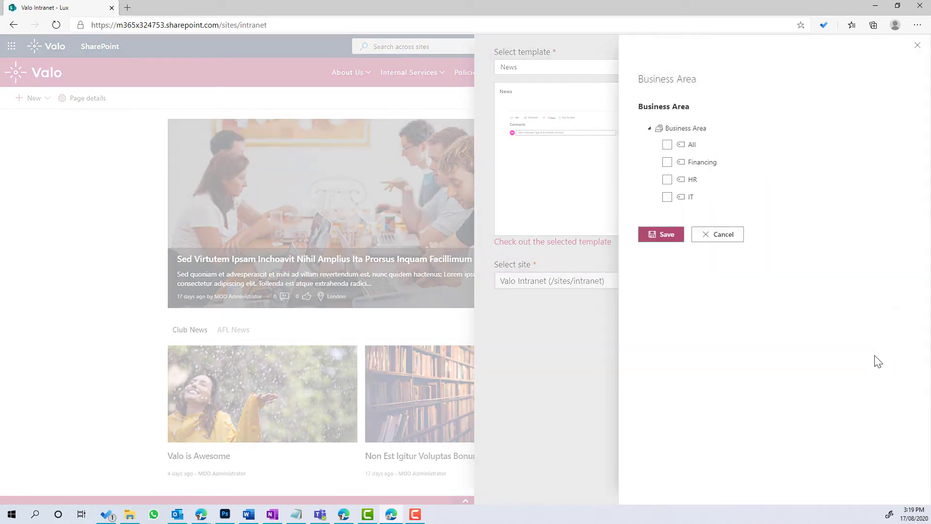
click(667, 179)
click(670, 239)
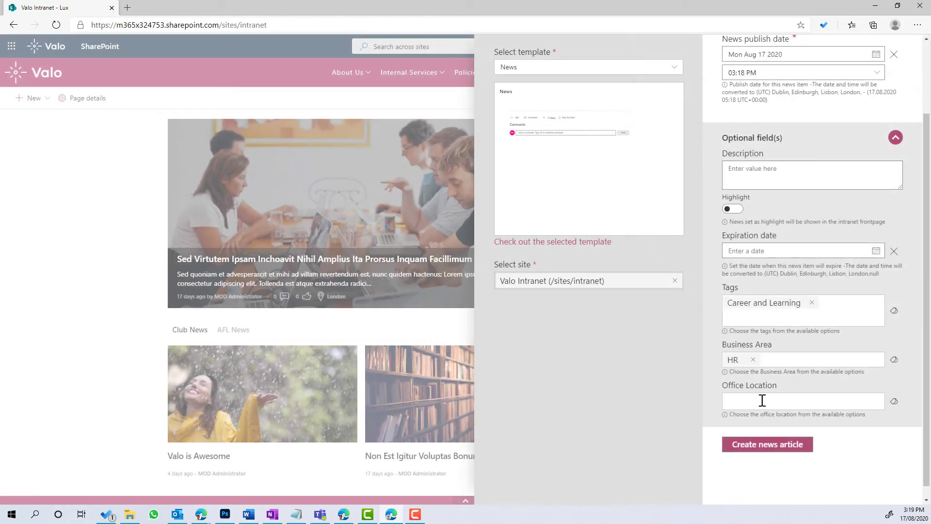
Set the office location to Helsinki and create the news article
click(894, 401)
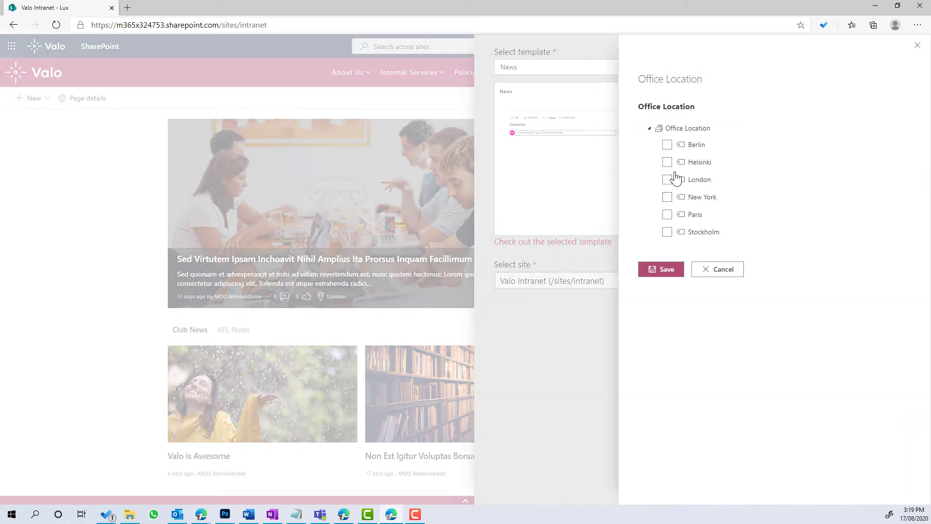
click(667, 163)
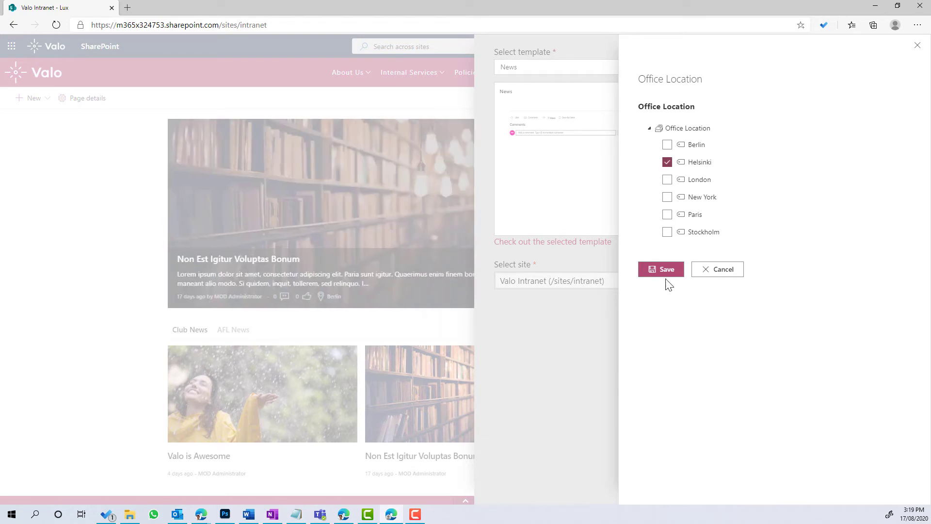
click(668, 271)
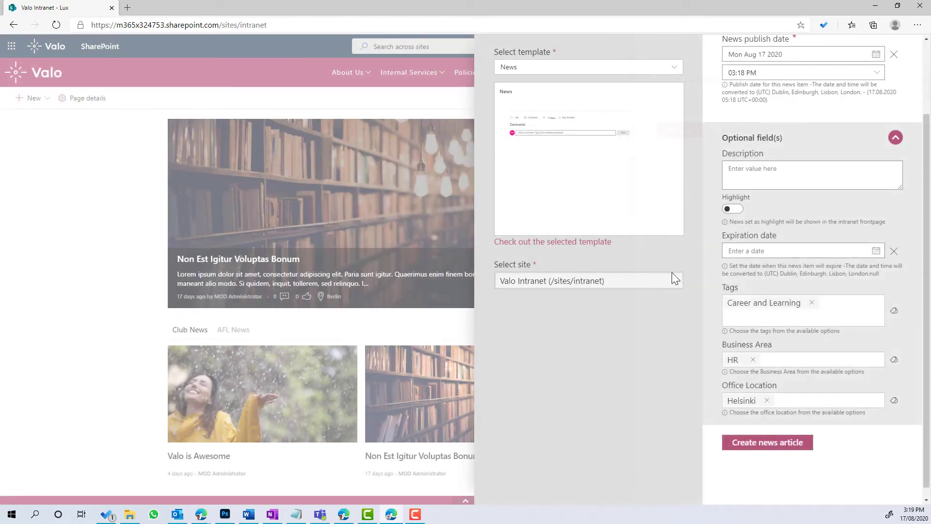
click(760, 446)
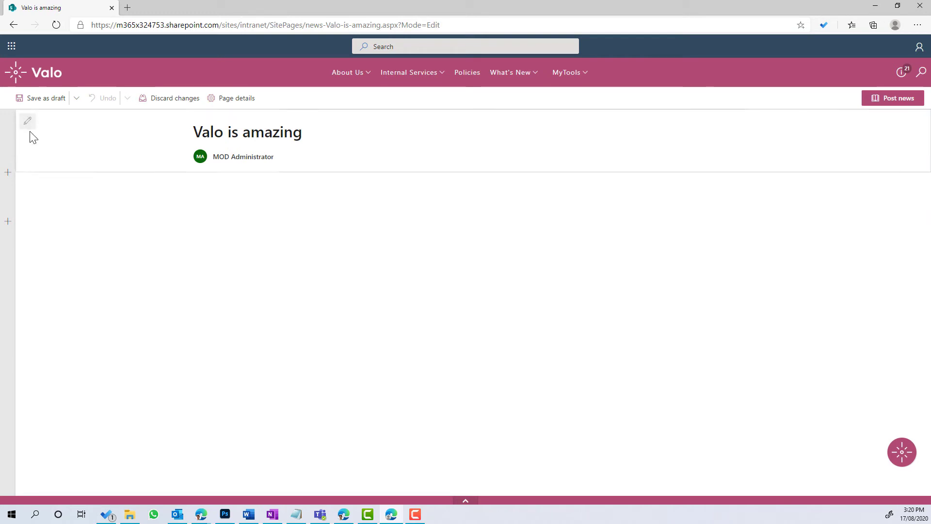
Give the title region a Color block layout with the pink flower stock image as background
click(27, 122)
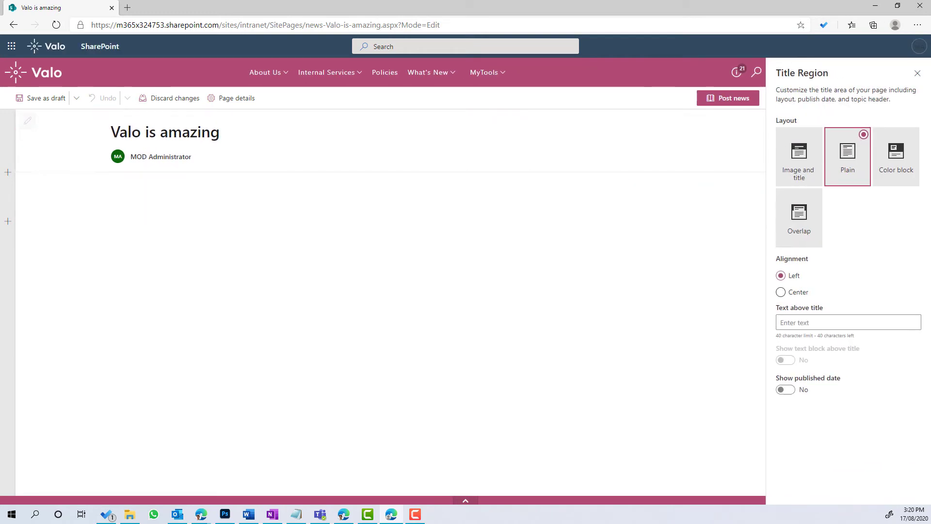
click(896, 156)
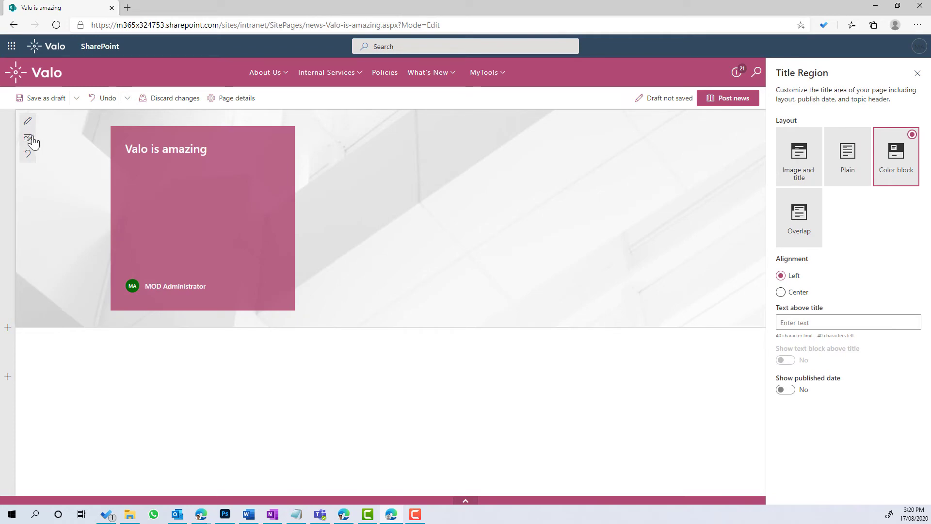
click(27, 139)
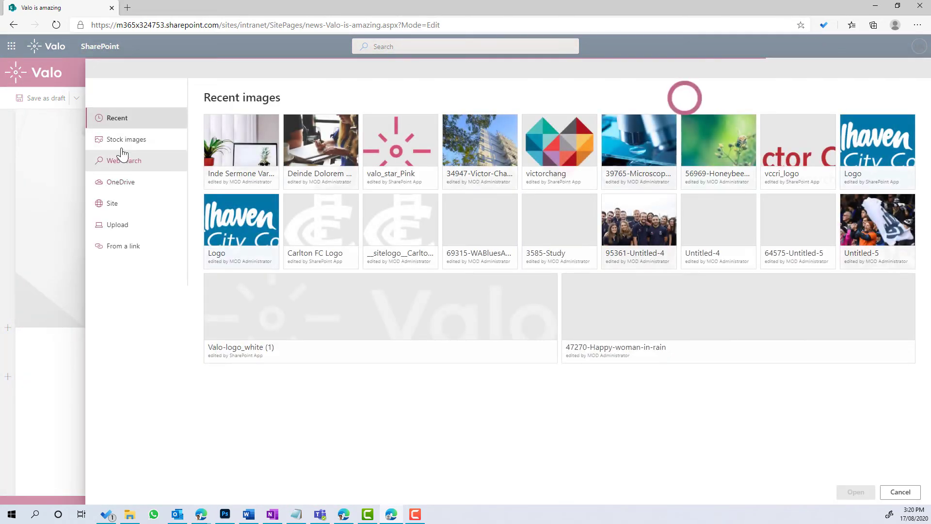
click(121, 147)
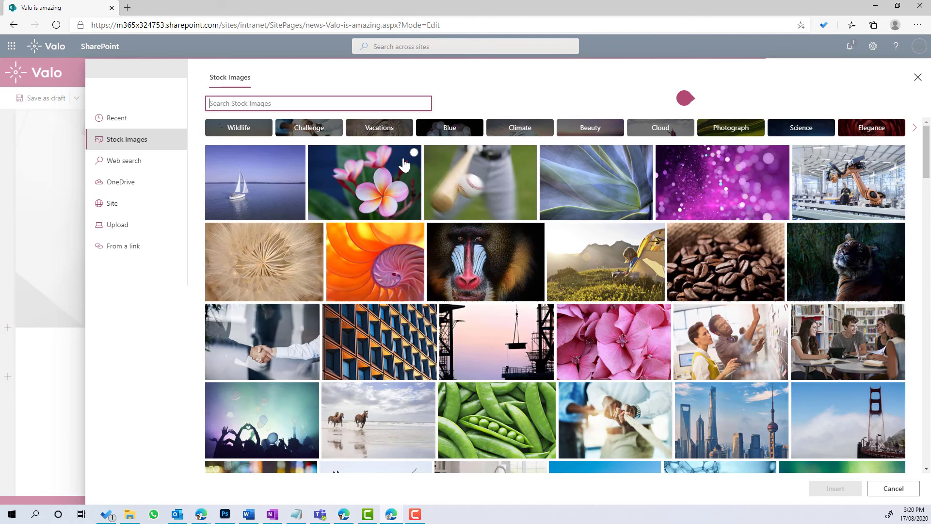
click(393, 193)
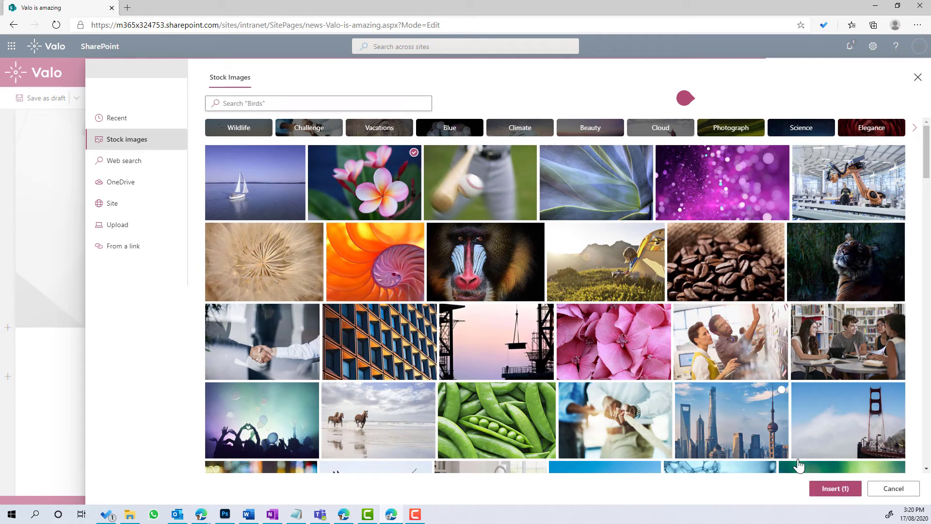
click(834, 489)
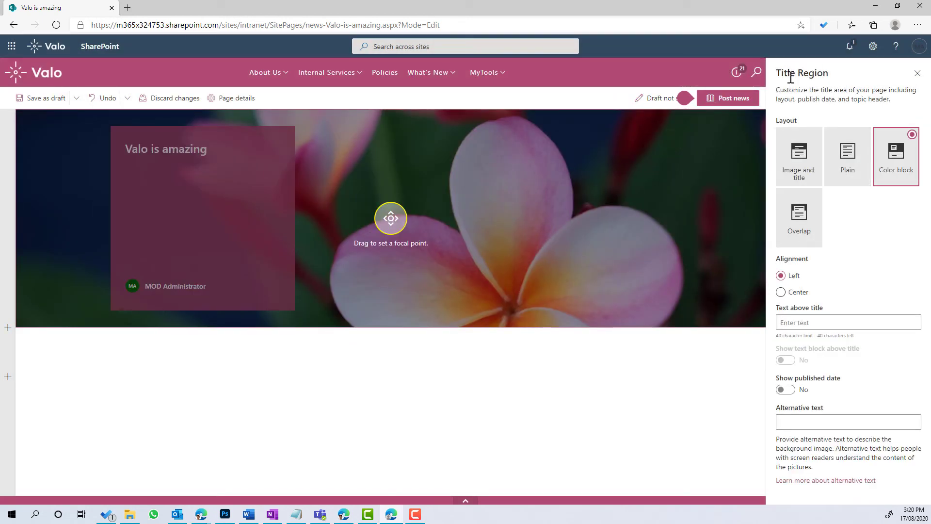
click(919, 76)
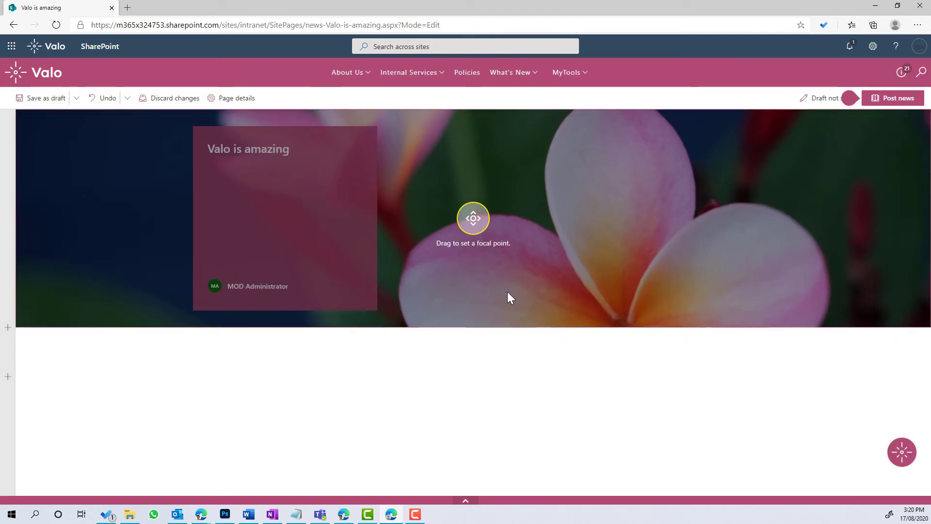
Type 'Add our content' into the empty text block below the header
click(438, 350)
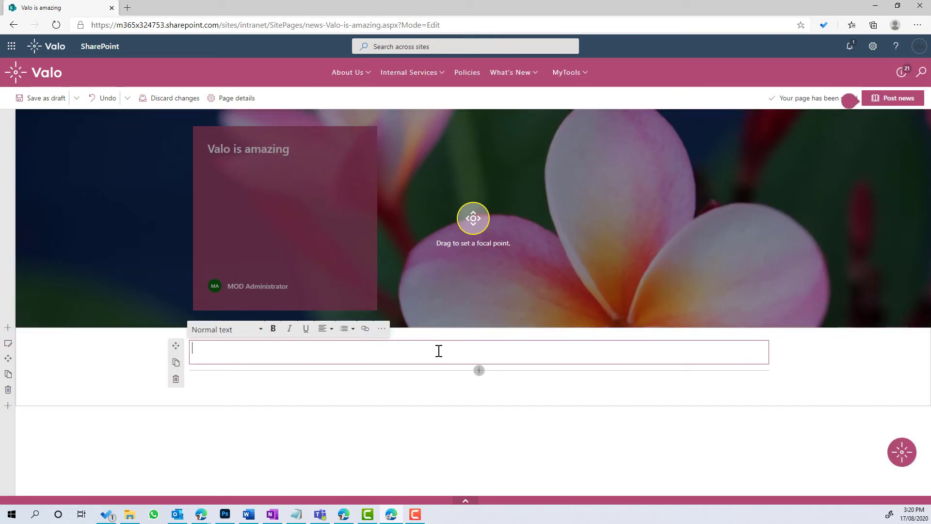
text(Add o)
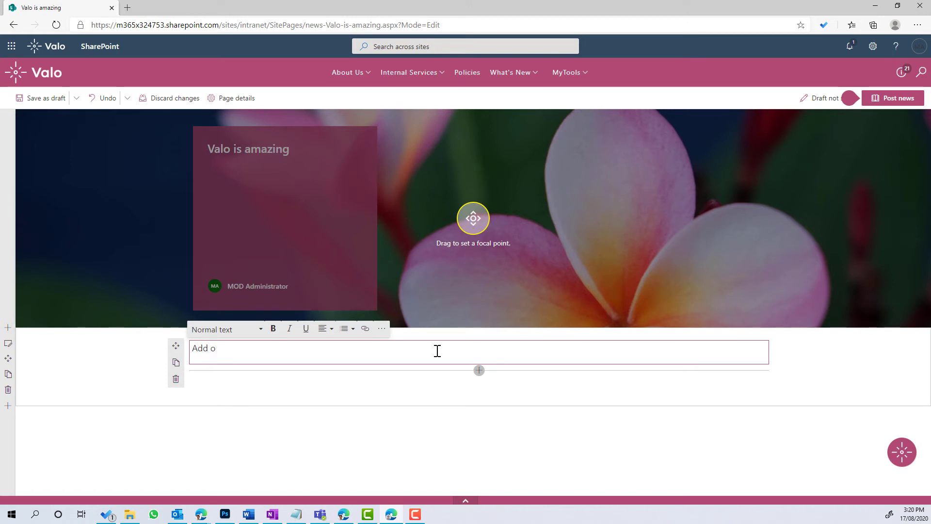
text(ur content)
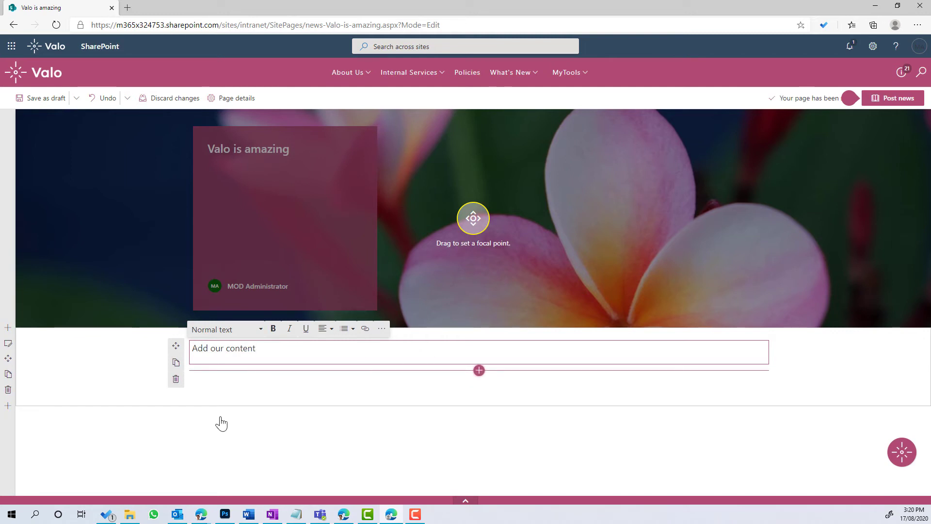
Add a new section with a one-third right column layout
click(10, 403)
click(7, 376)
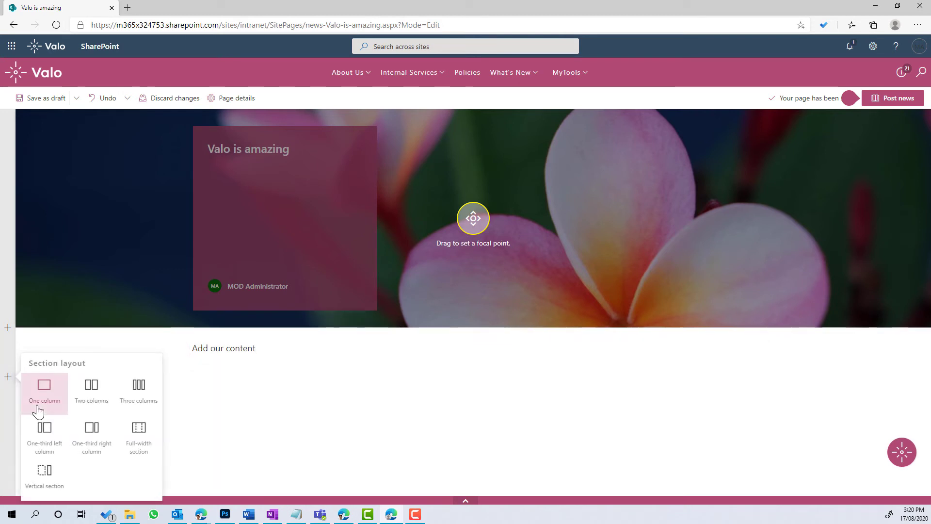
click(94, 445)
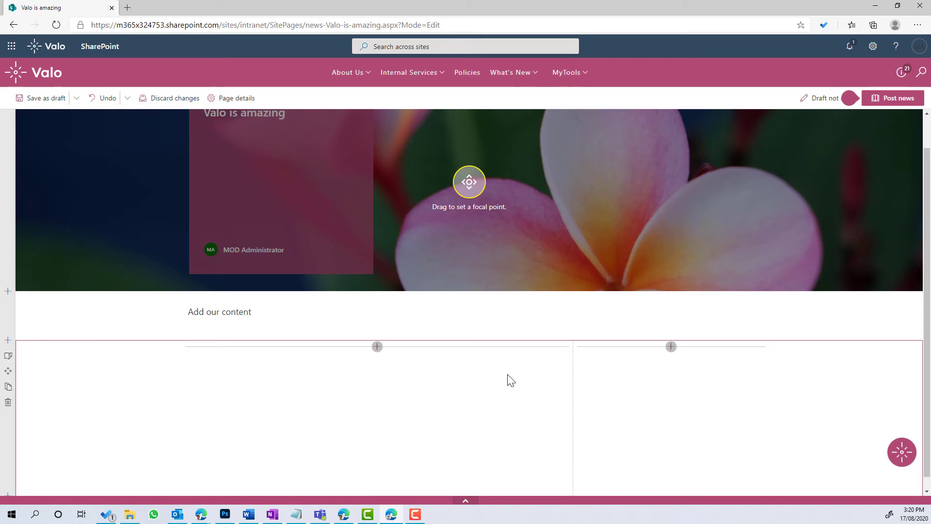
Insert the People web part into the narrow right column
click(671, 347)
text(cont)
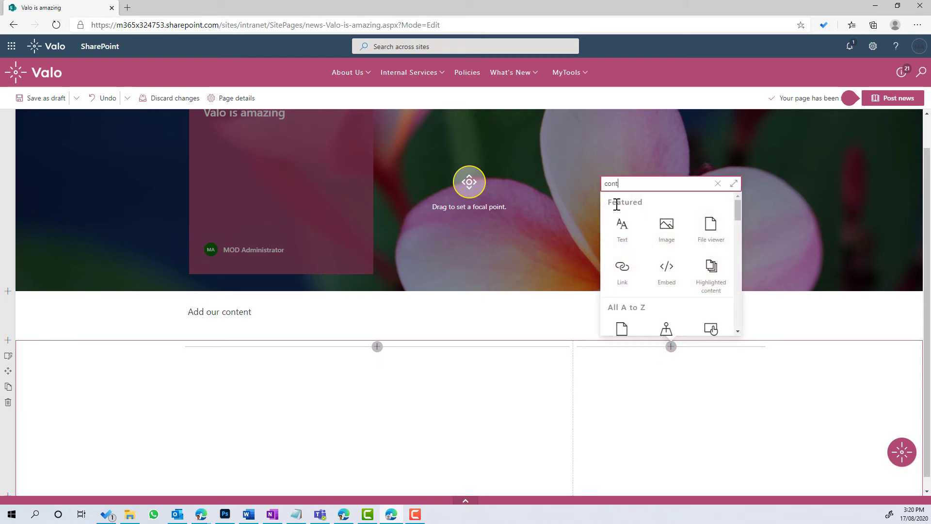
text(ac)
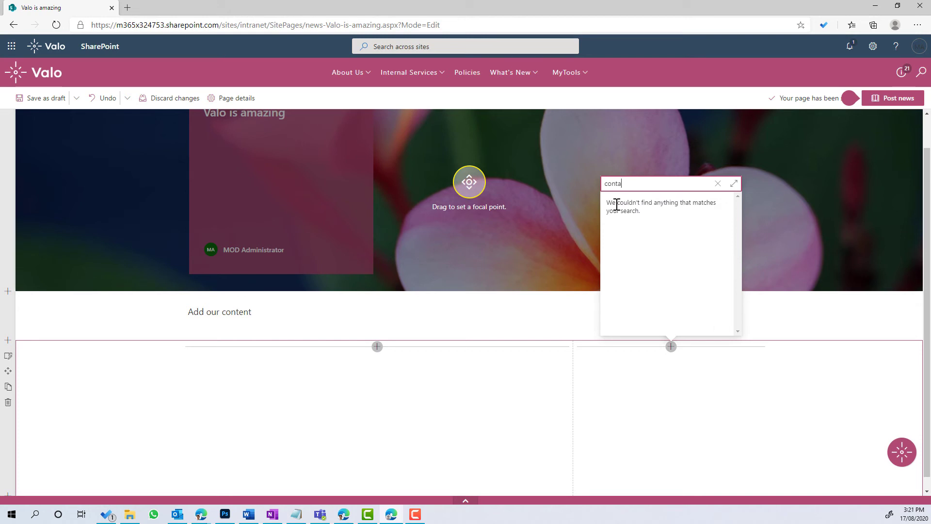
key(BackSpace)
key(BackSpace)
key(BackSpace)
key(BackSpace)
key(BackSpace)
text(peo)
key(BackSpace)
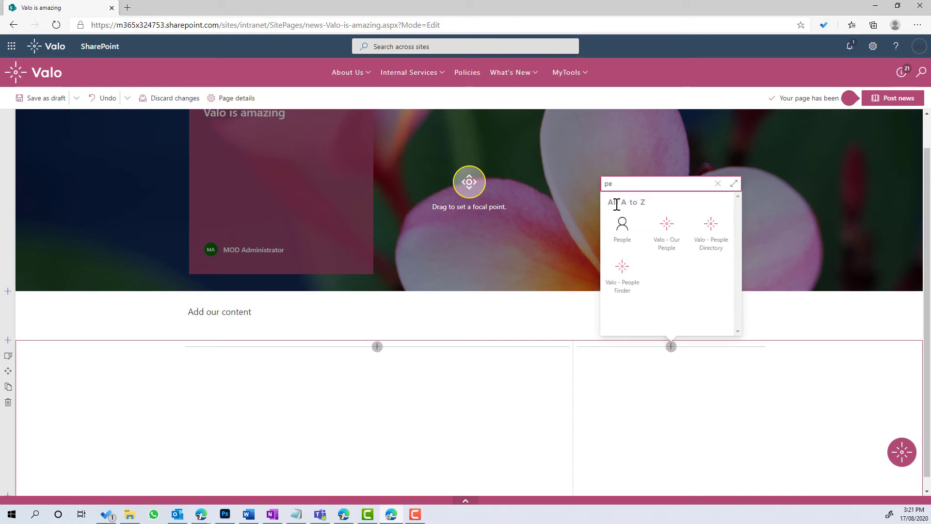
text(o)
click(622, 232)
Title the web part 'Contact Person' and add a colleague found by name search
click(626, 403)
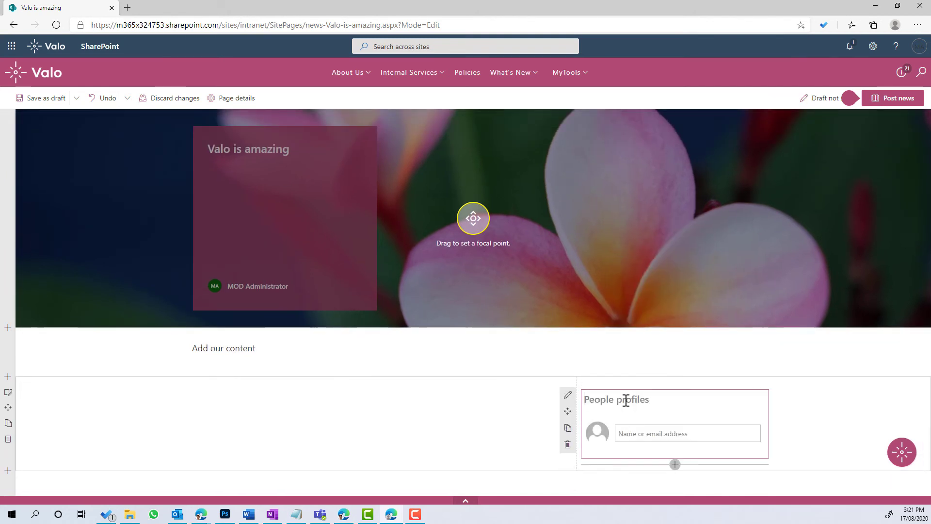
text(Contact Person)
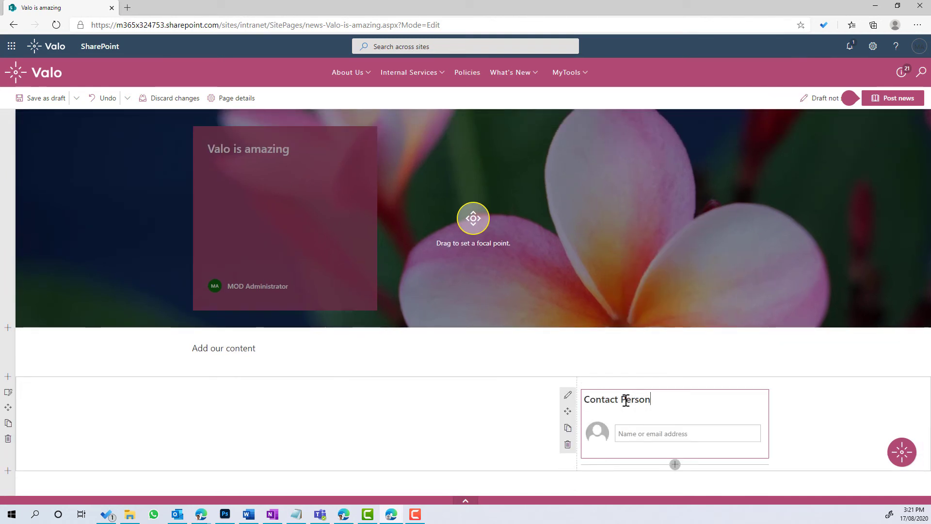
click(652, 436)
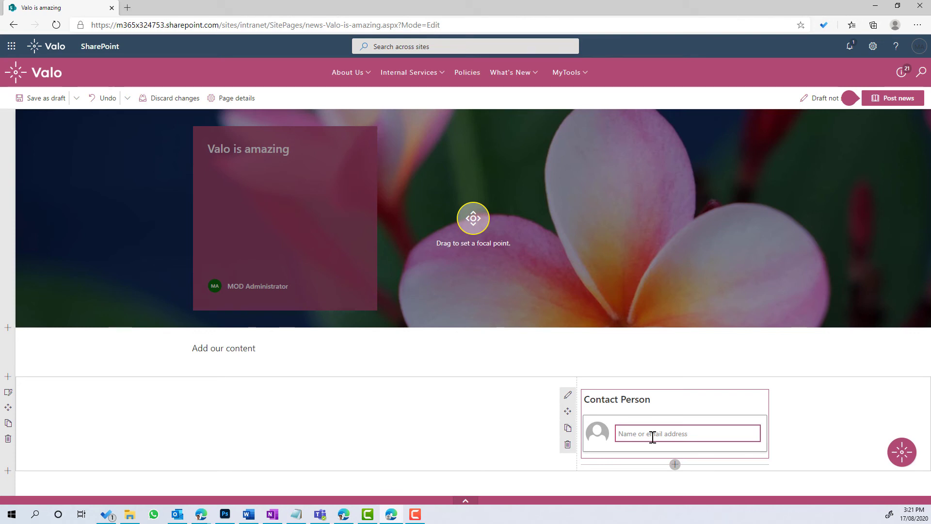
text(alex)
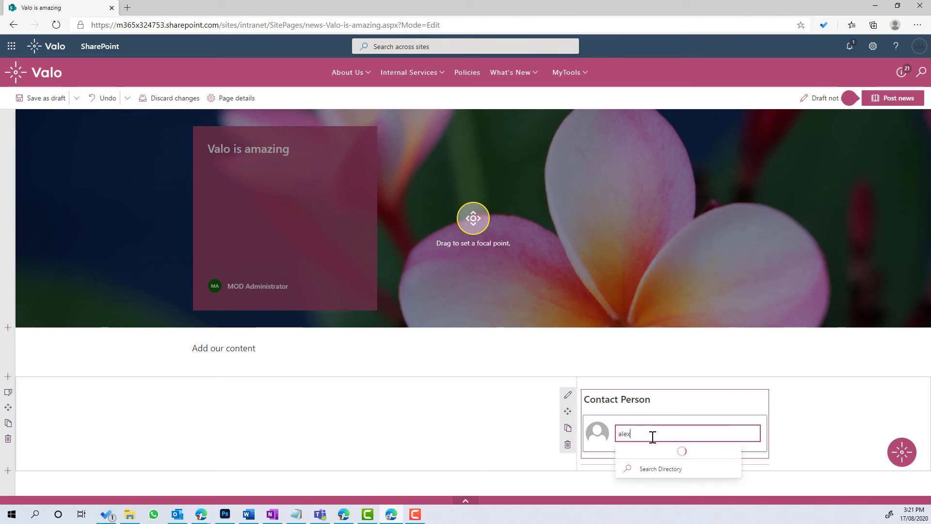
click(649, 455)
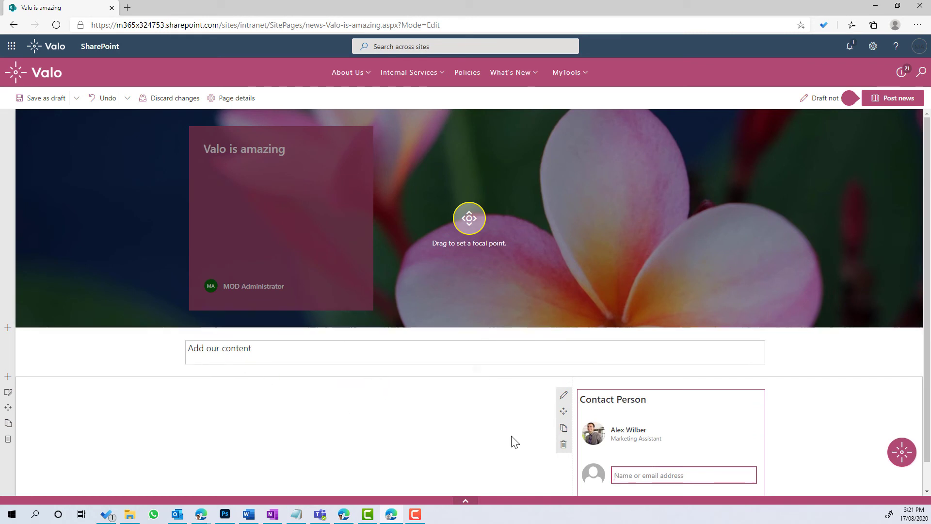
mouse_move(640, 443)
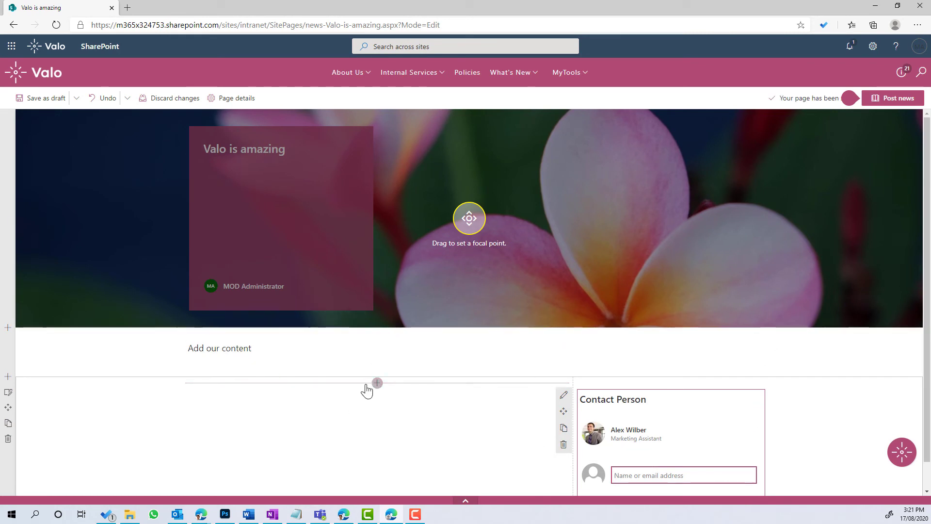
Post the 'Valo is amazing' news page and review the published result
click(895, 107)
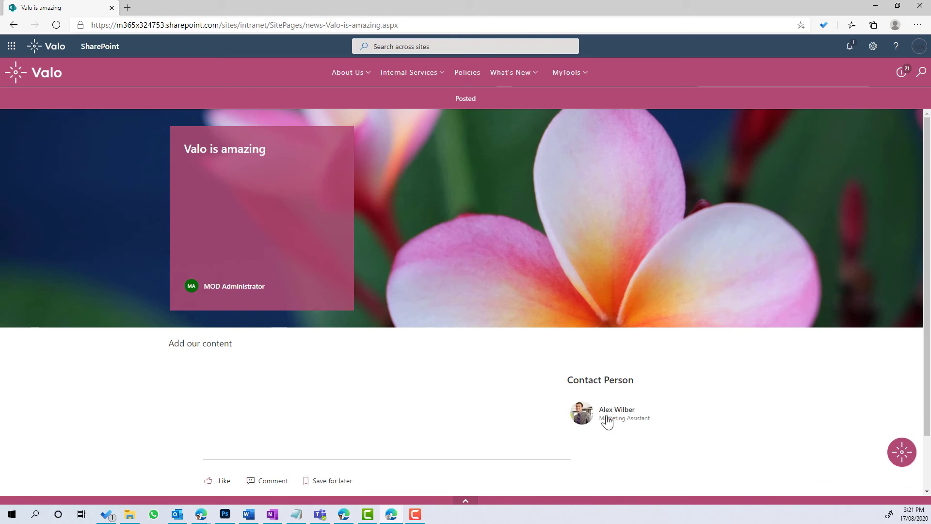
mouse_move(605, 422)
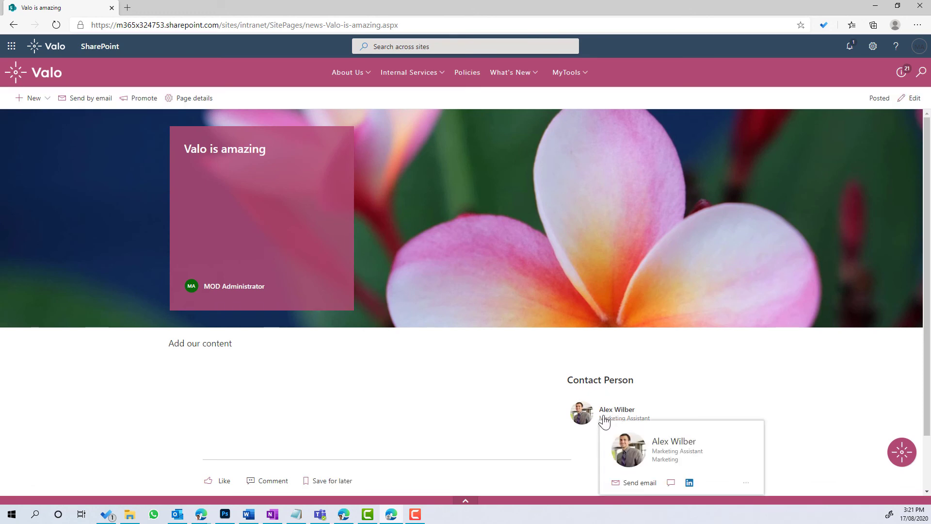
scroll(609, 388, down, 2)
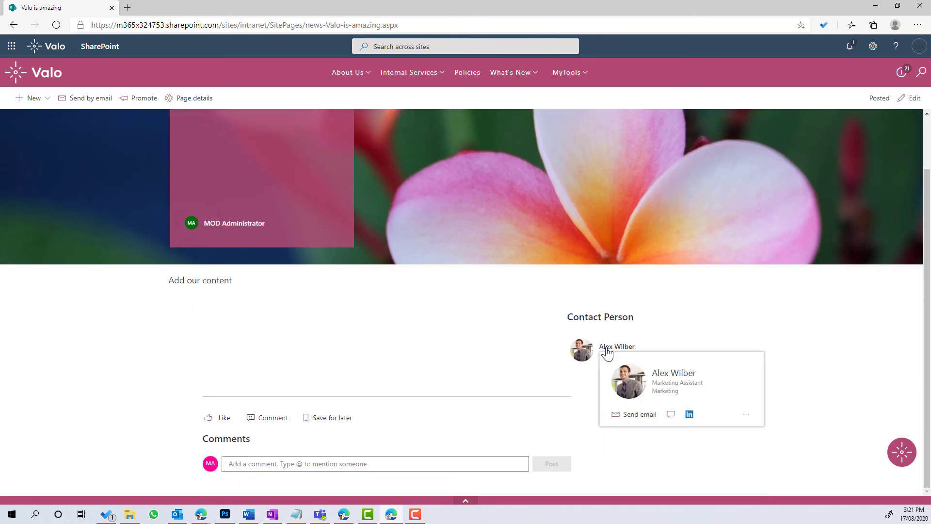
mouse_move(609, 355)
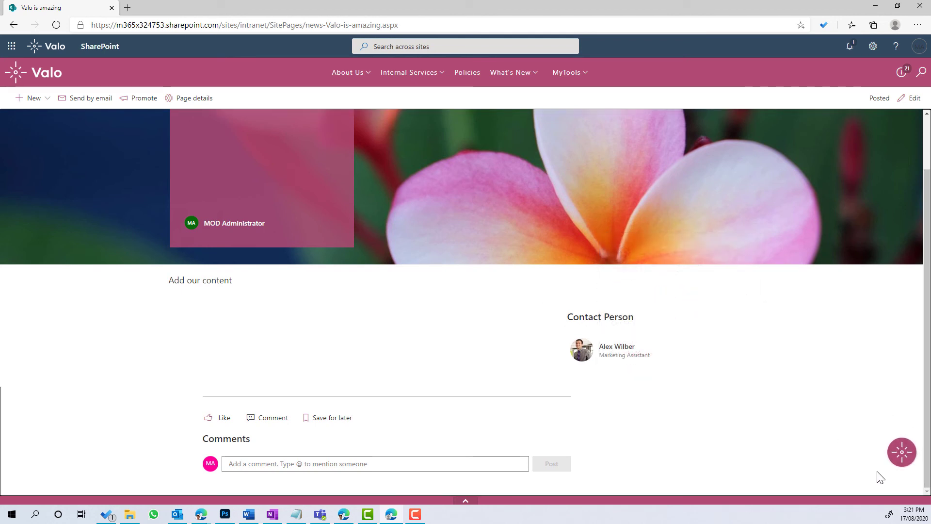
Reopen the Create content panel from the floating Valo button over the posted page
click(898, 454)
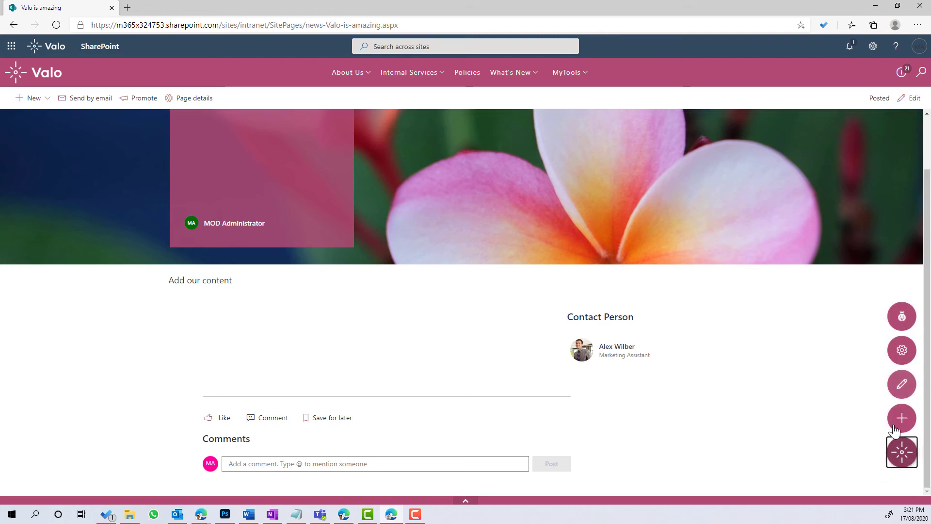
click(898, 421)
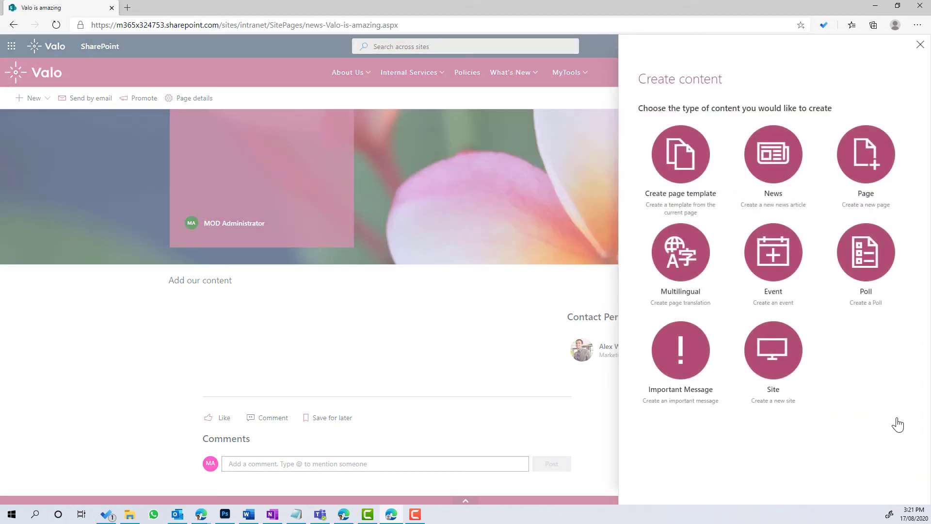